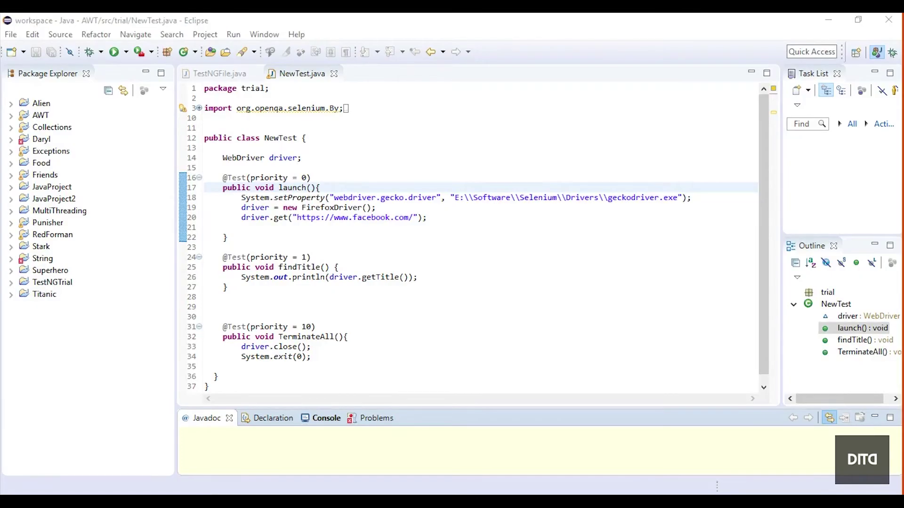
# Run NewTest as a TestNG test, reproducing the NullPointerException 'Problem Occurred' error.
pyautogui.click(394, 278)
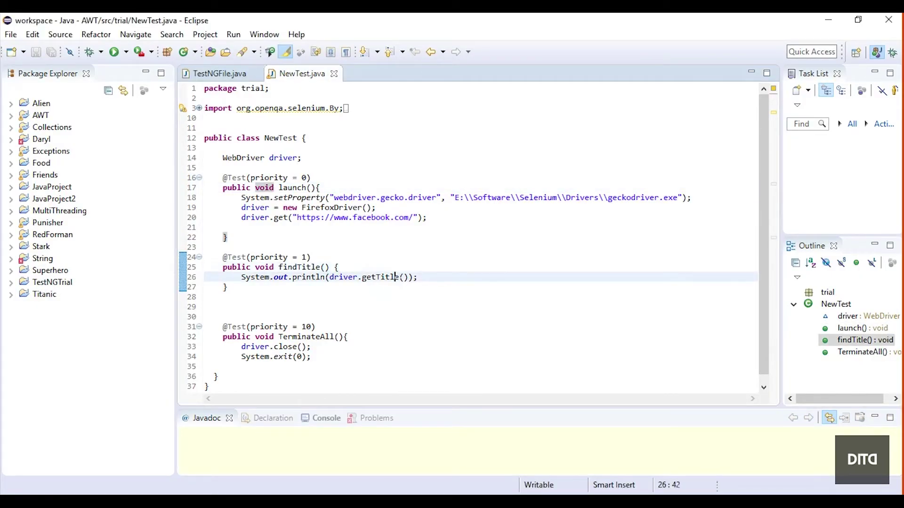
pyautogui.click(348, 337)
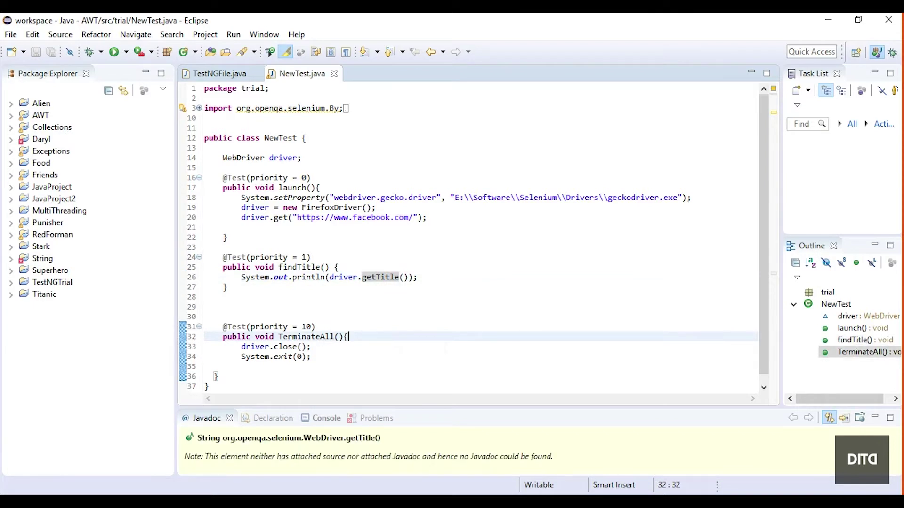
pyautogui.click(317, 356)
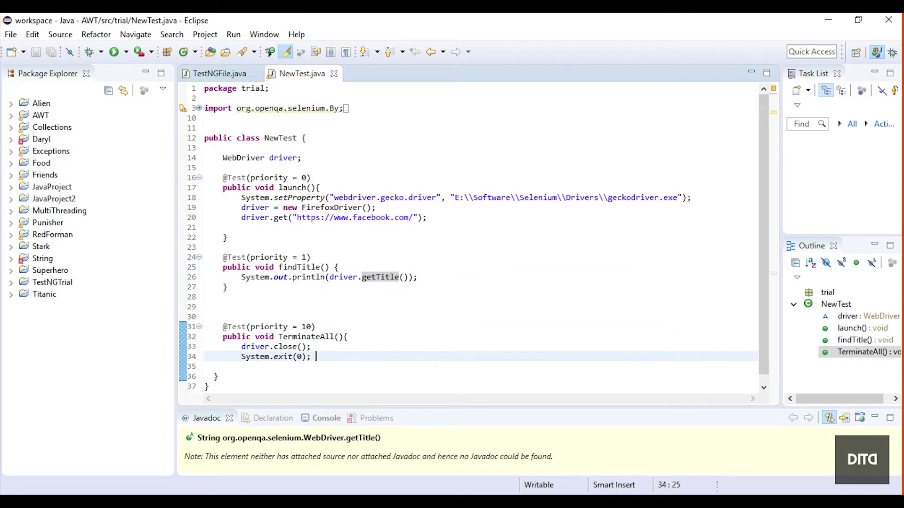
pyautogui.click(114, 51)
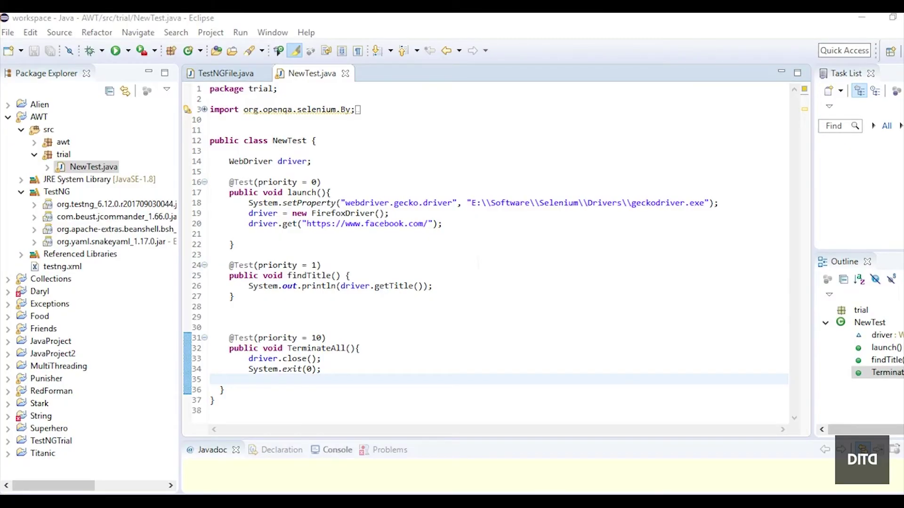
pyautogui.click(306, 32)
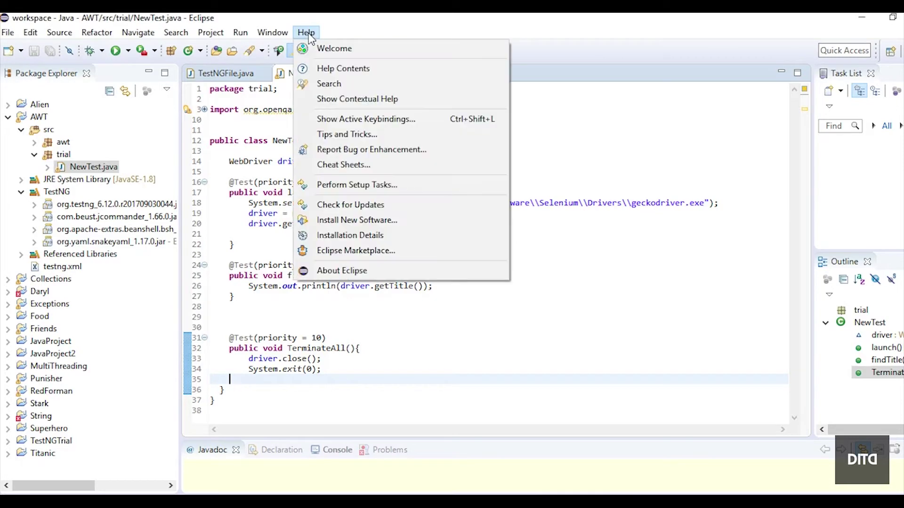
# Open Install New Software and follow the 'already installed' link to Installation Details.
pyautogui.click(478, 223)
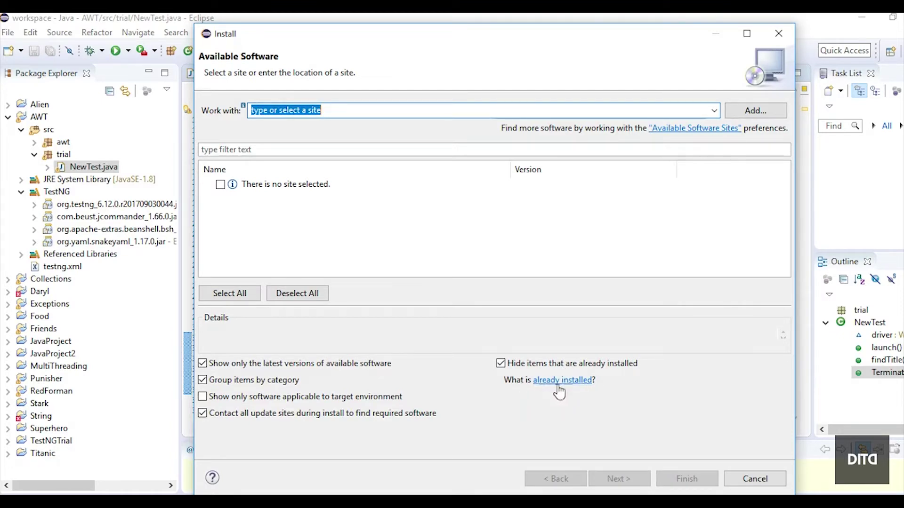
pyautogui.click(584, 385)
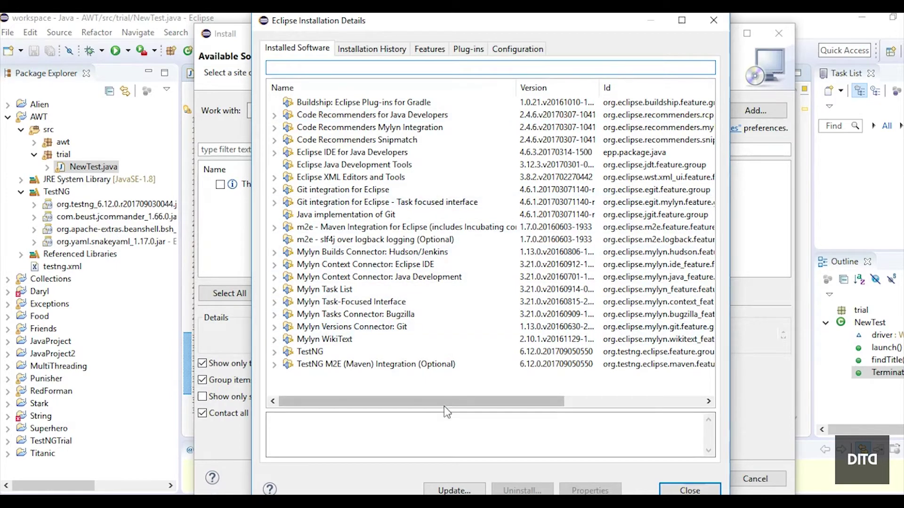
# Select 'TestNG M2E (Maven) Integration (Optional)' and start uninstalling it.
pyautogui.click(337, 364)
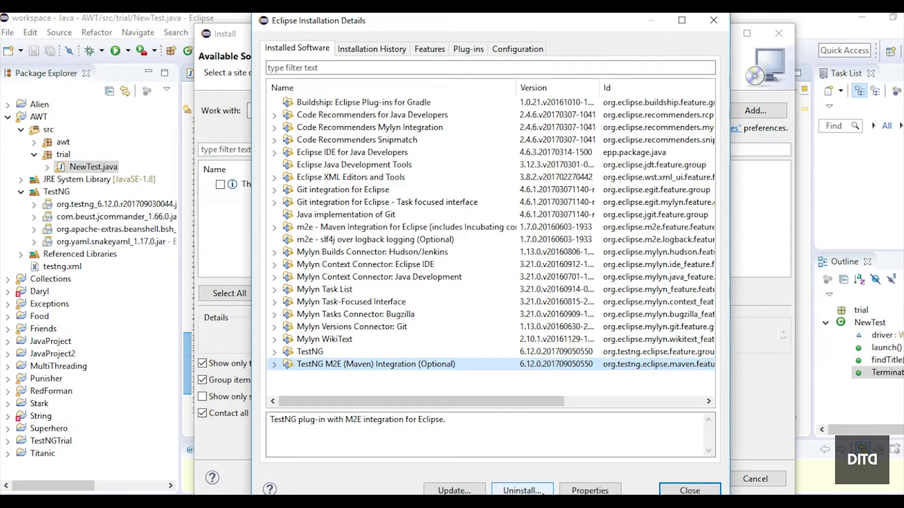
pyautogui.click(522, 490)
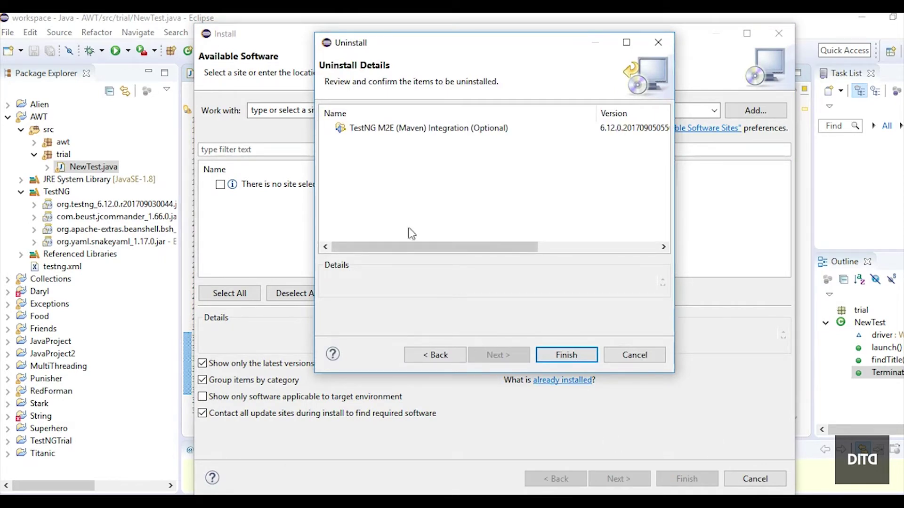
pyautogui.click(424, 129)
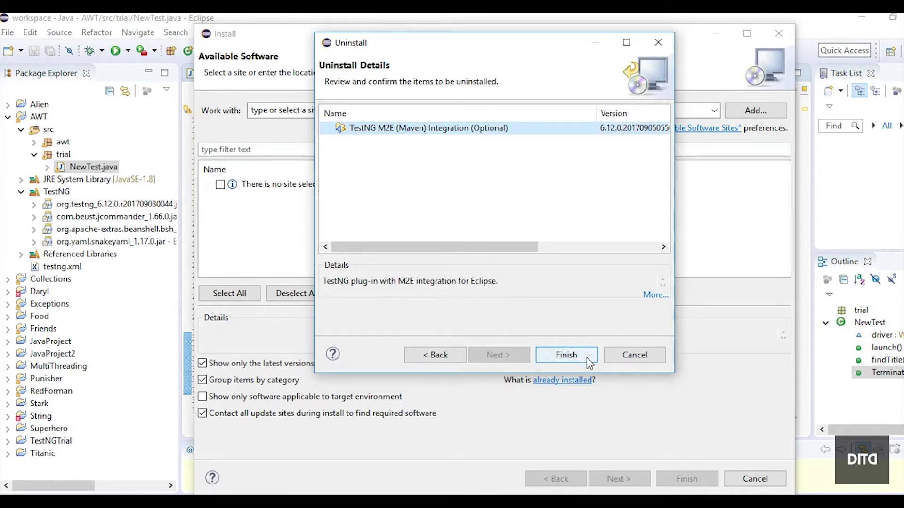
# Confirm removing TestNG M2E Integration, accept the Eclipse restart, and rerun NewTest.
pyautogui.click(566, 354)
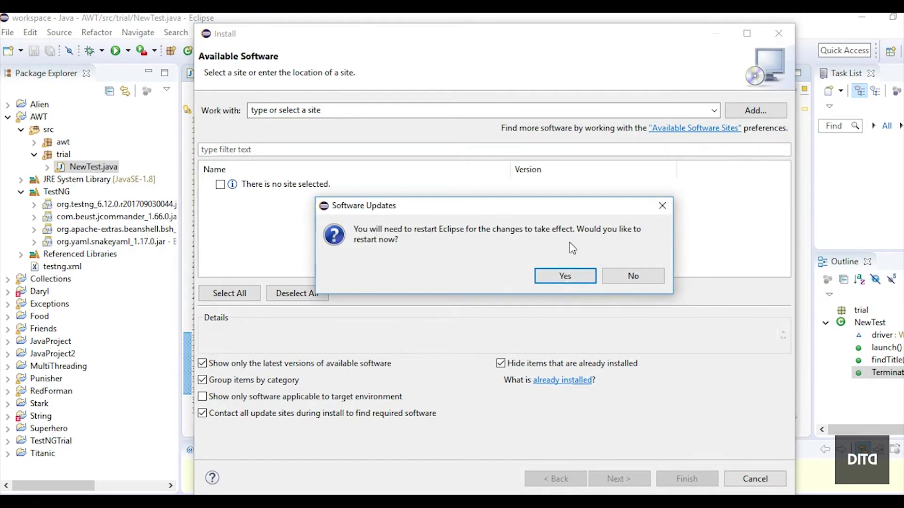
pyautogui.click(577, 279)
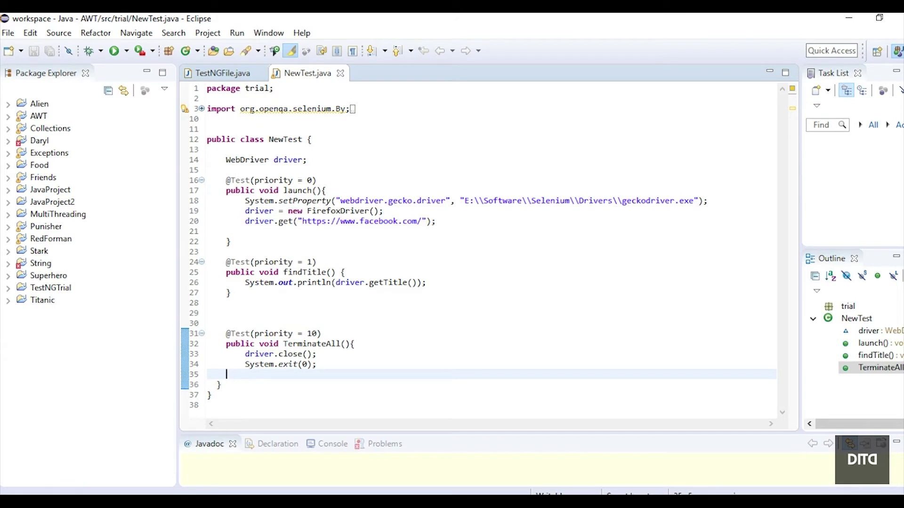
pyautogui.click(116, 49)
# Enlarge the TestNG results panel and select the TestNG M2E Integration entry.
pyautogui.moveTo(518, 432); pyautogui.dragTo(518, 346)
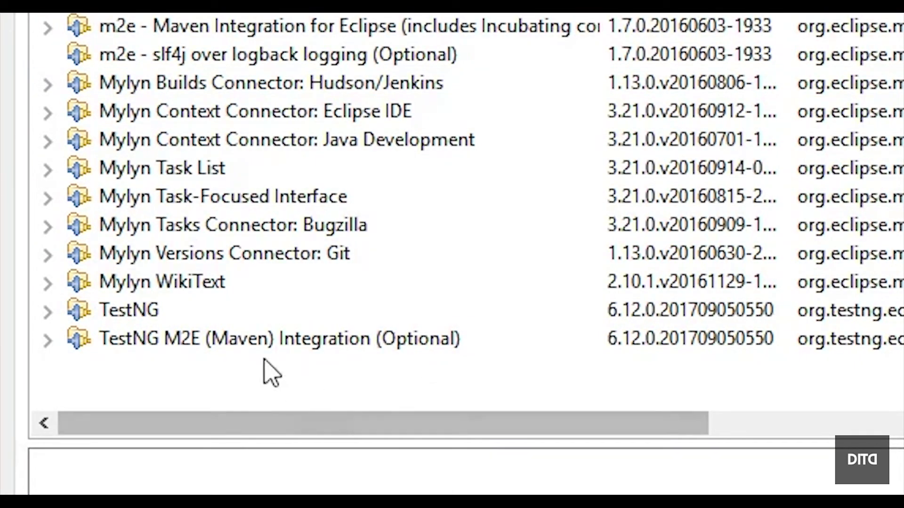
pyautogui.click(188, 339)
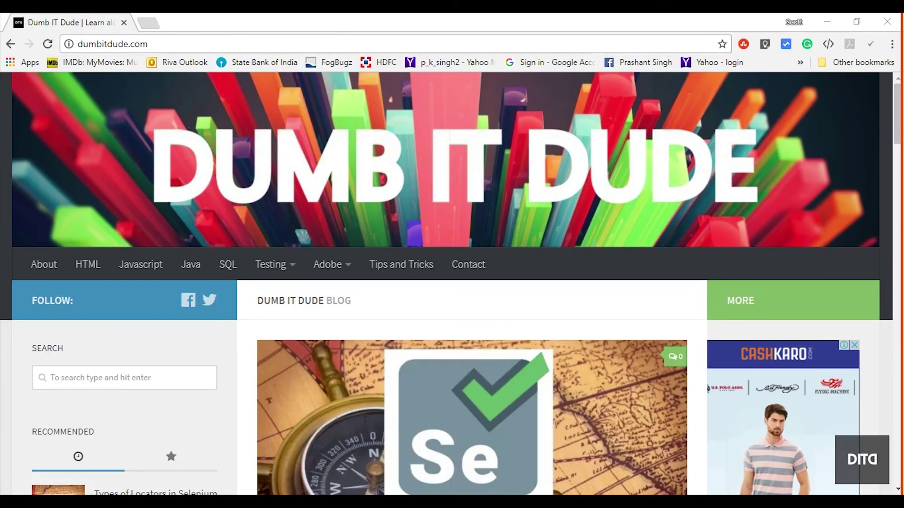
# Highlight the dumbitdude.com address in the browser's address bar.
pyautogui.moveTo(150, 45); pyautogui.dragTo(71, 44)
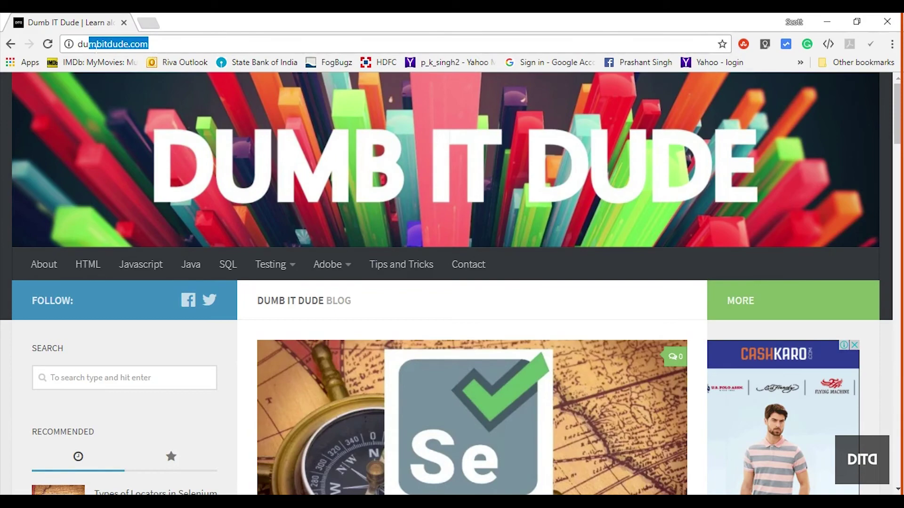